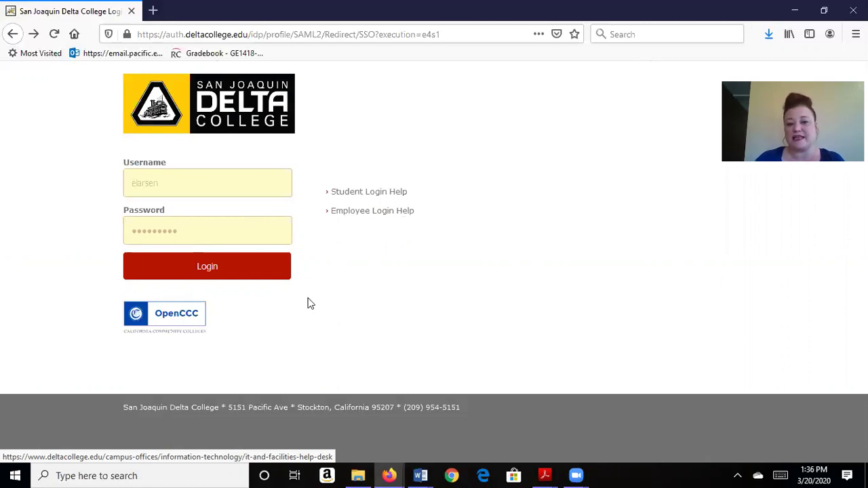
- Log in with the prefilled credentials and open the Pages list of the ENG 001B EB DEV course
click(209, 267)
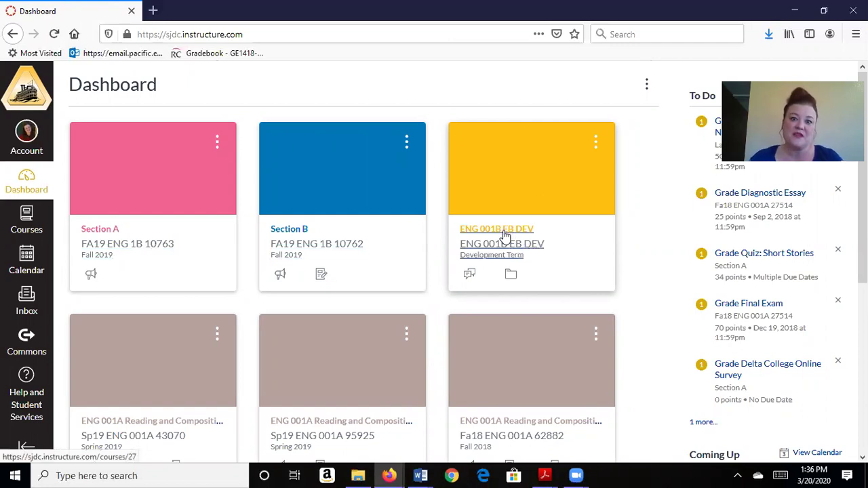
click(505, 236)
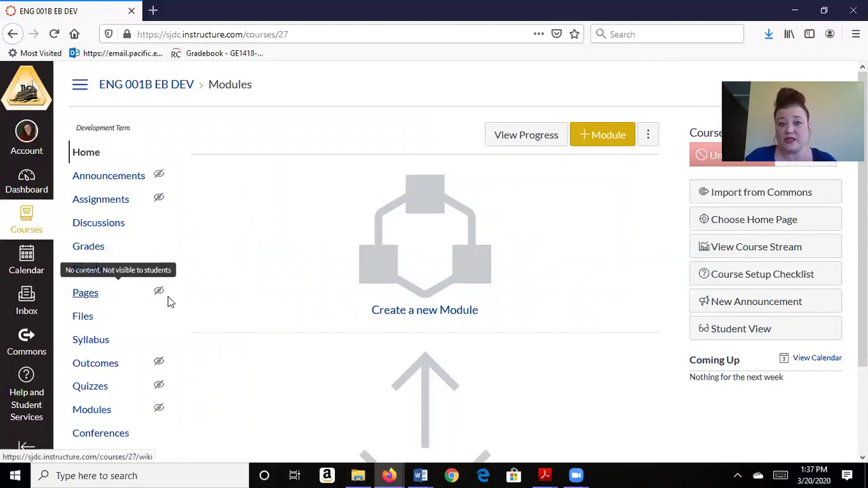
click(84, 298)
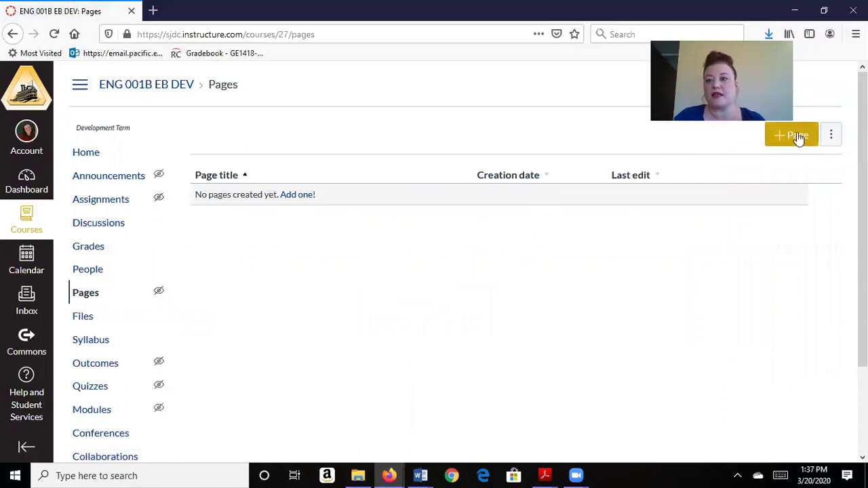
- Create a new course page titled "Welcome"
click(798, 137)
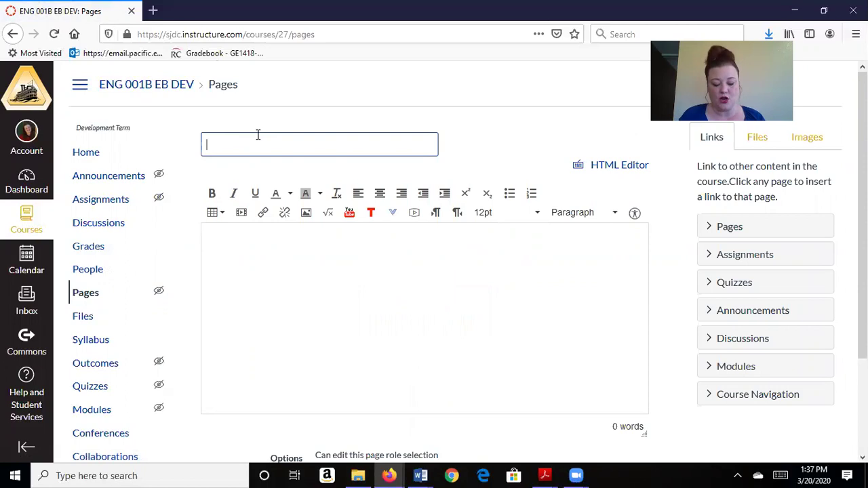
text(Welcome)
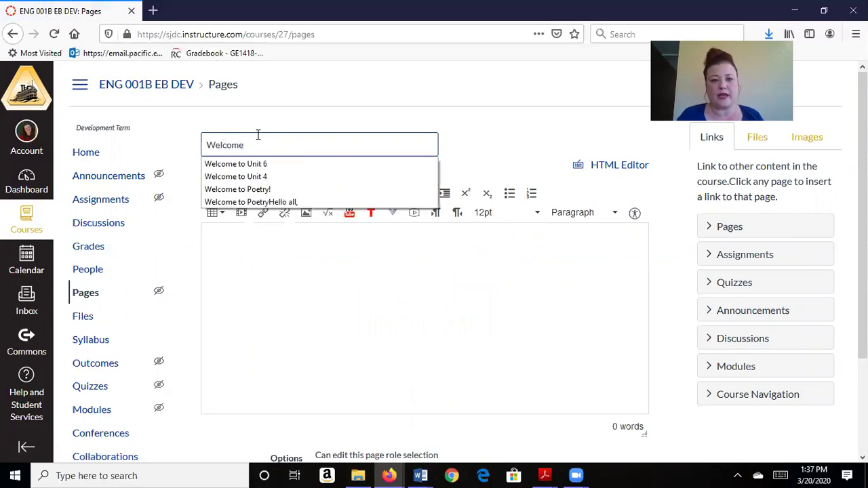
click(386, 122)
- Write "This is my home page." and "Here are my details." as separate lines in the page body
click(461, 302)
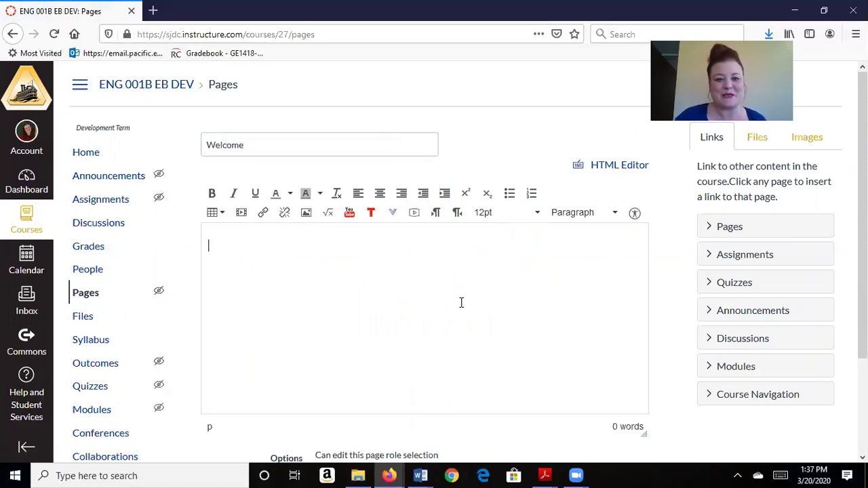
text(This is my)
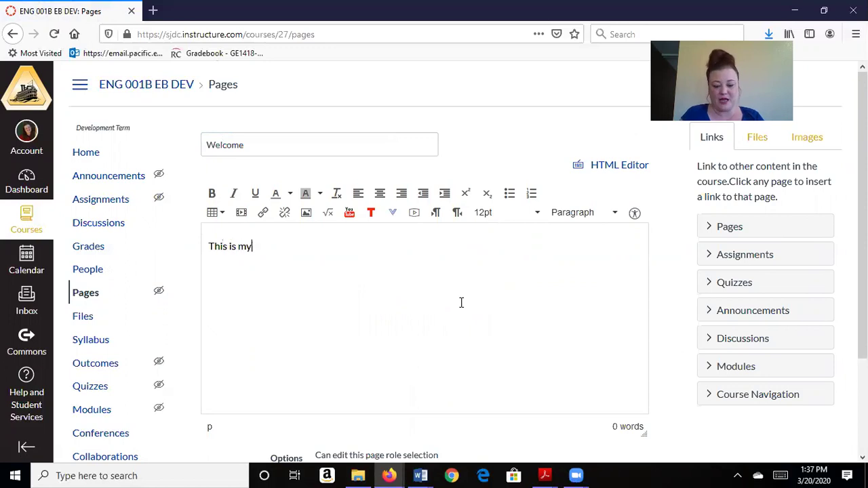
text( home page.)
key(Return)
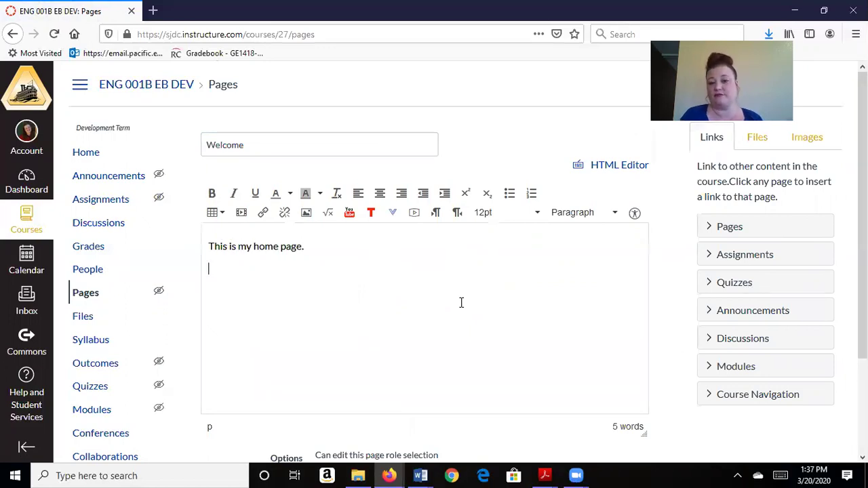
text(Here are my details.)
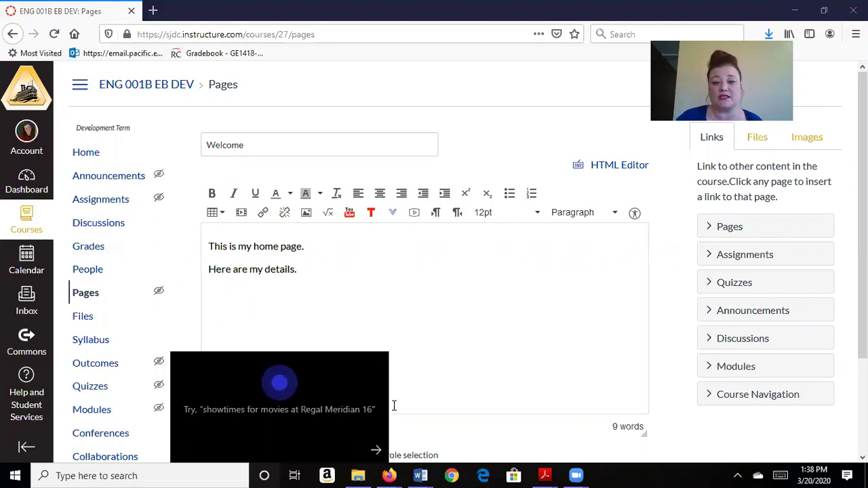
click(353, 293)
key(Return)
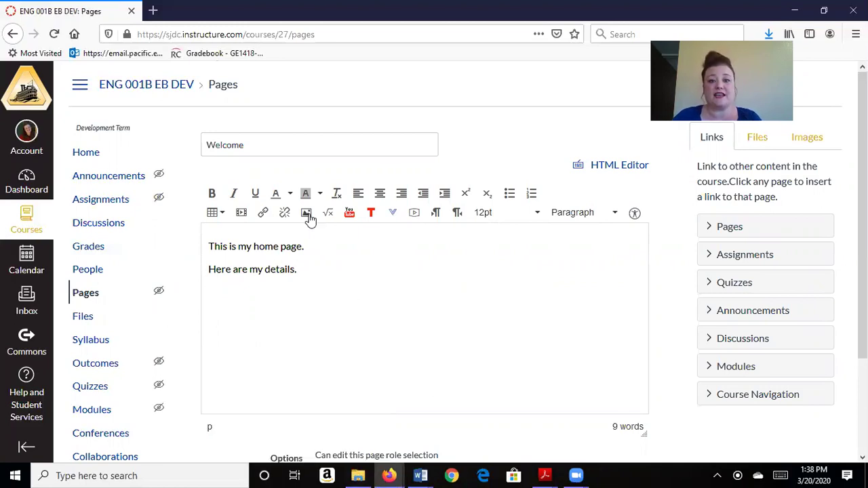
- Upload the "orange welcome" PNG from the Desktop into My files as the Canvas source for a page image
click(307, 213)
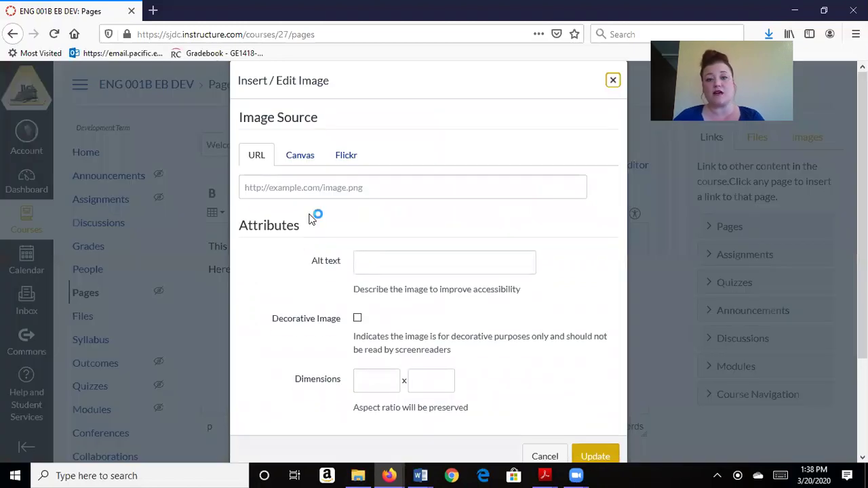
click(539, 456)
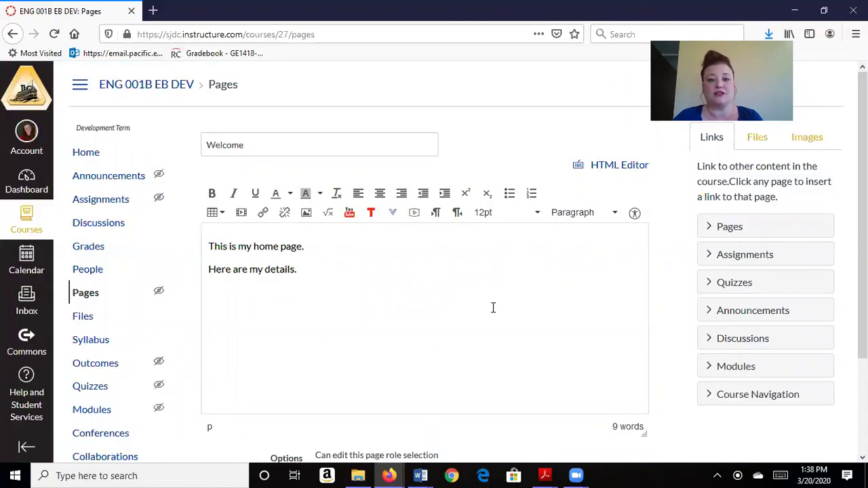
click(307, 214)
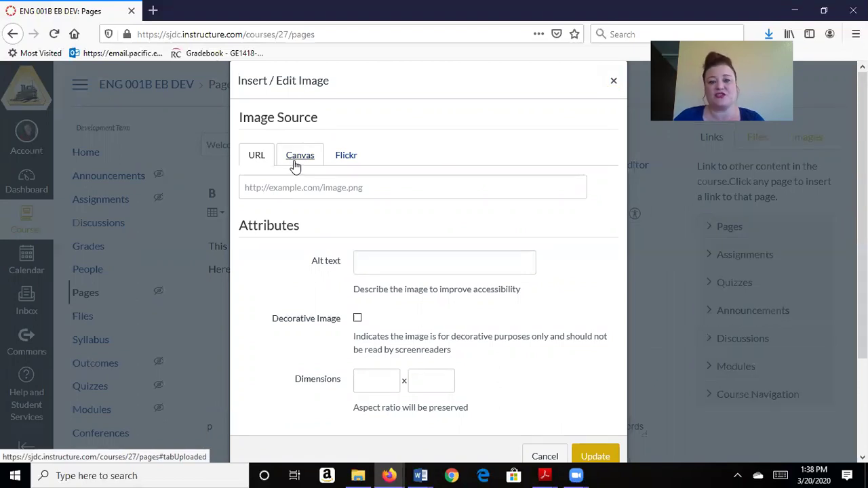
click(296, 163)
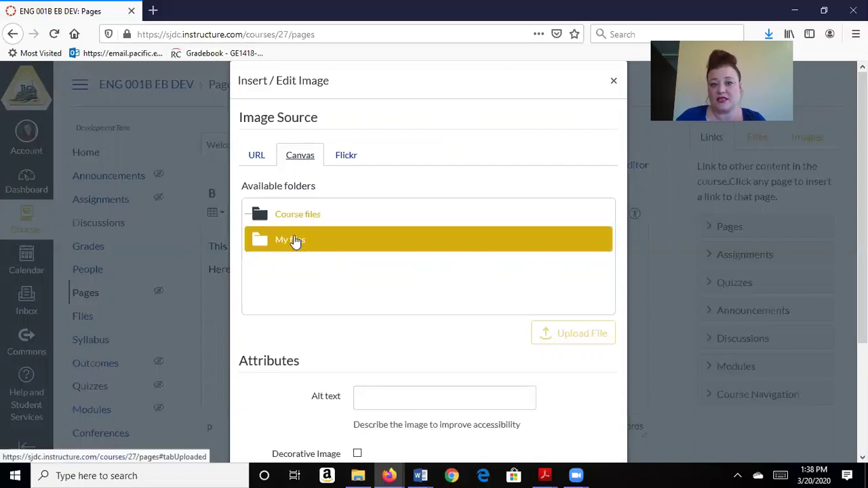
click(292, 243)
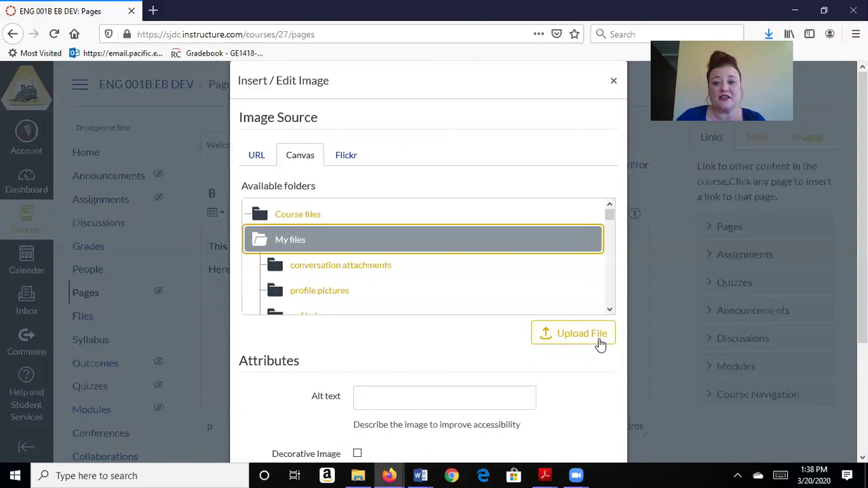
click(563, 336)
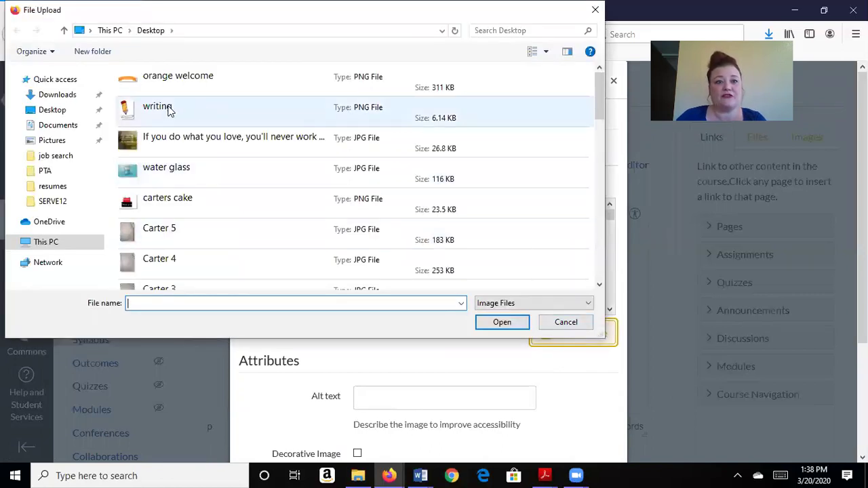
click(179, 83)
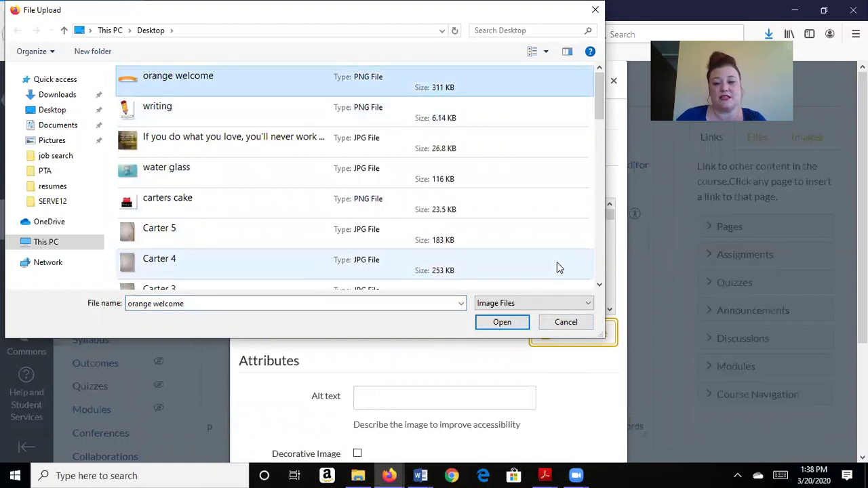
click(517, 323)
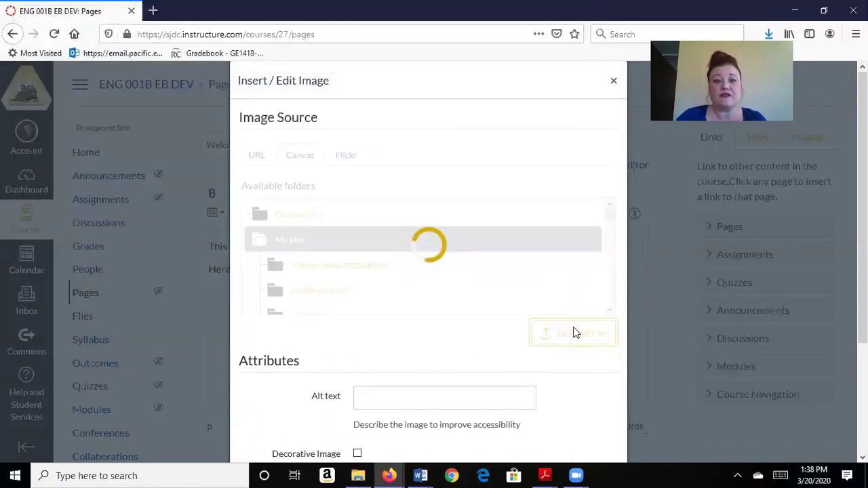
scroll(564, 306, down, 1)
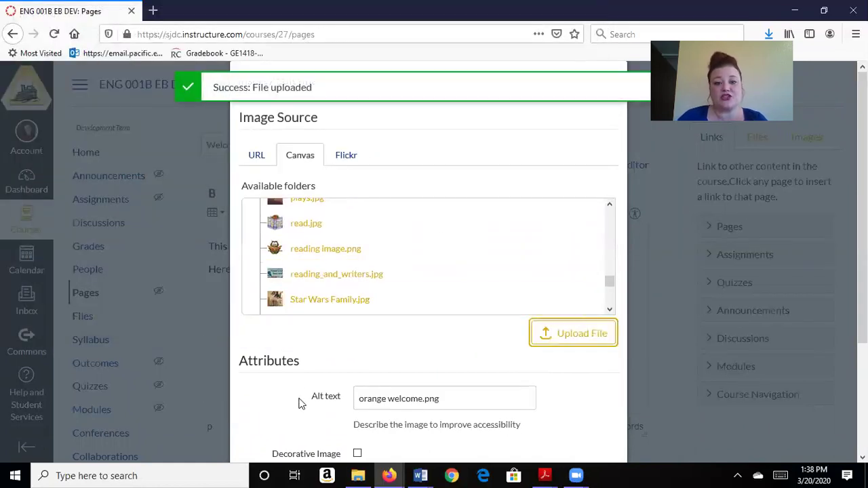
- Change the image's alt text to "welcome image" and insert the image into the page
click(447, 396)
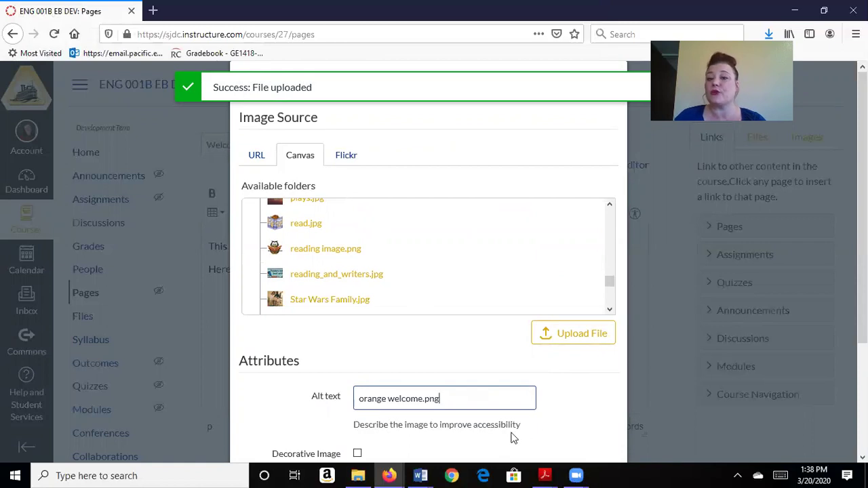
drag(386, 400, 305, 407)
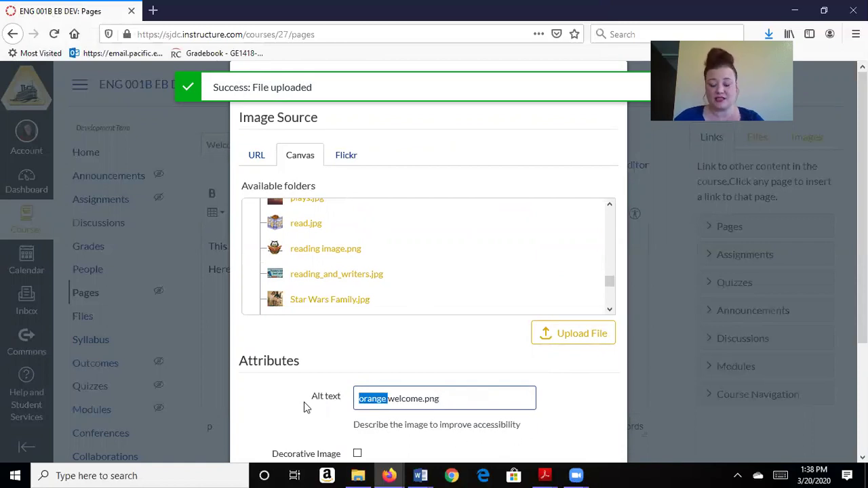
key(Delete)
key(Delete)
drag(394, 400, 442, 401)
text(image)
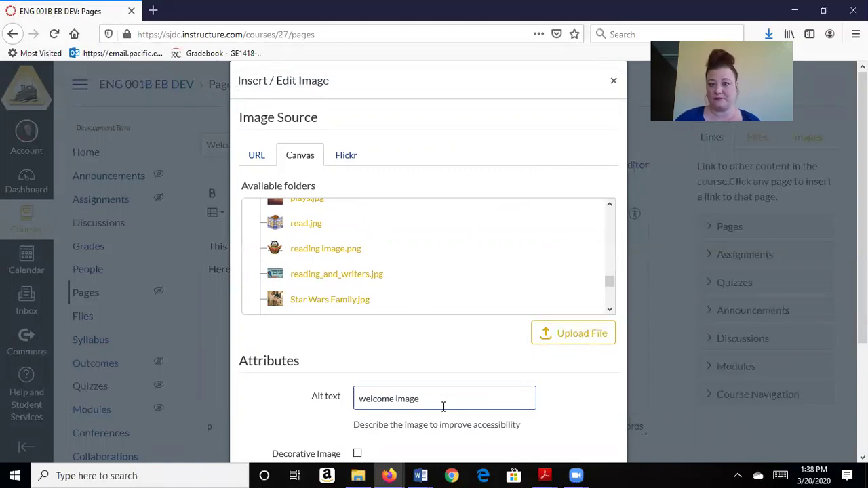
scroll(567, 404, down, 2)
click(602, 444)
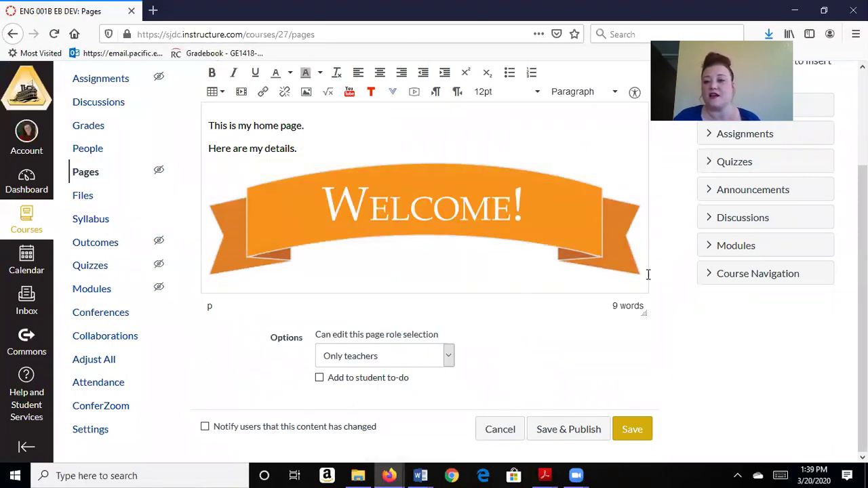
- Add the line "I might include office hours and participation requirements." below the welcome banner
key(Return)
text(I mighty)
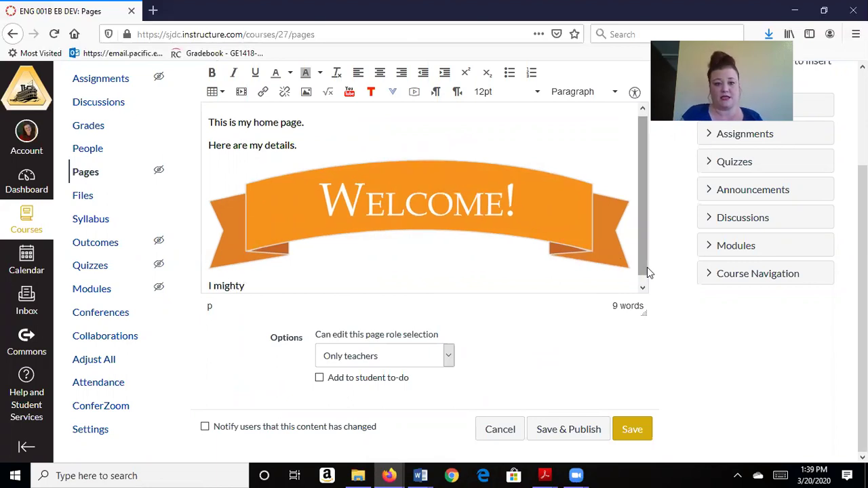
key(BackSpace)
text(includ)
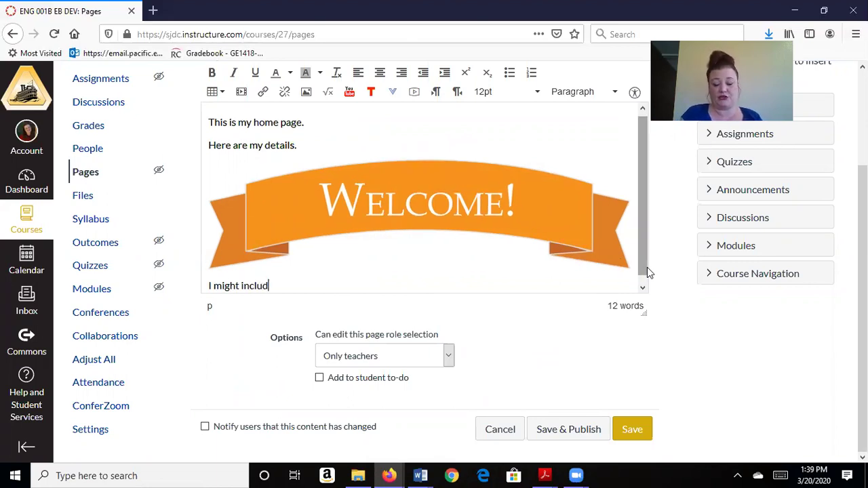
text(e office hours and participation requirement)
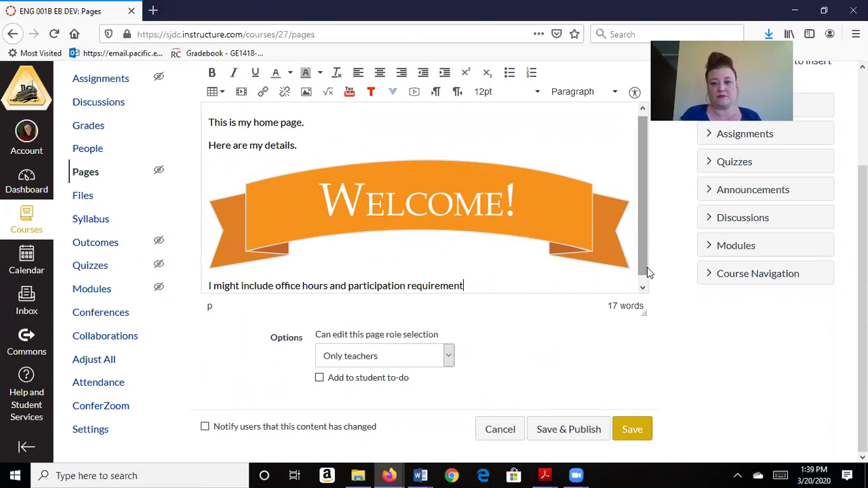
text(s.)
- Add a closing line reading: Get started by clicking on "Modules."
key(Return)
text(Get started by clic)
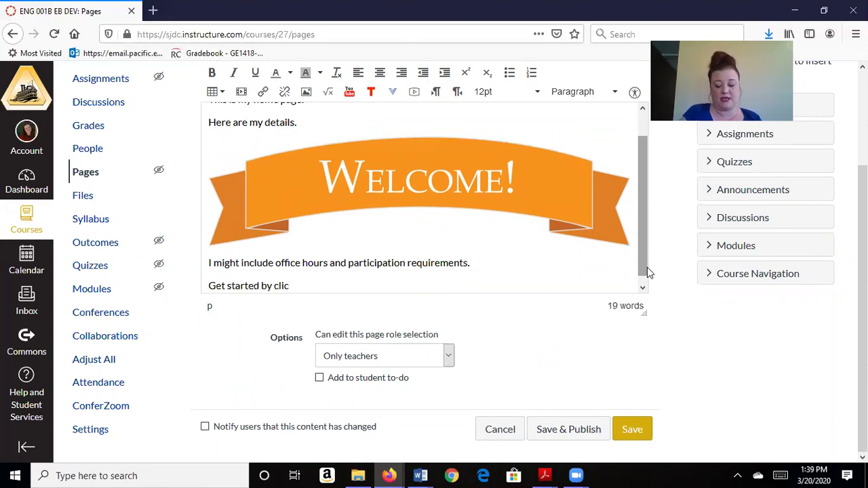
text(king on "Modules.)
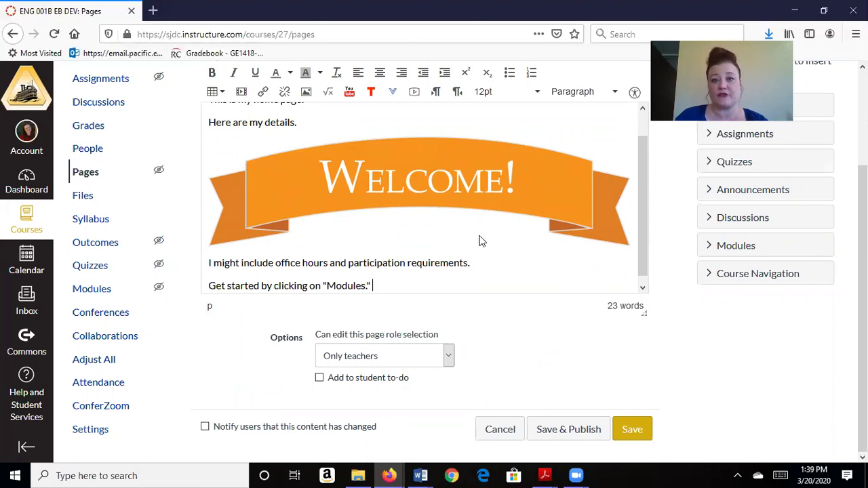
- Save and publish the Welcome page and set it as the course's front page
click(582, 431)
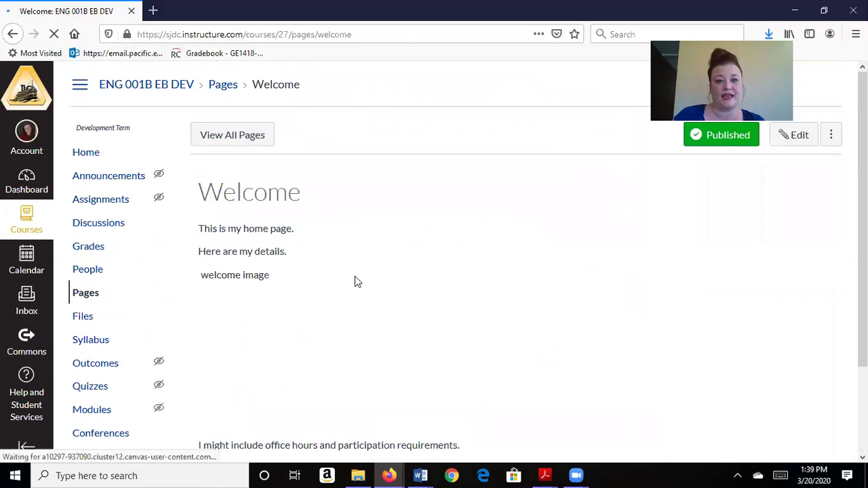
scroll(725, 325, down, 3)
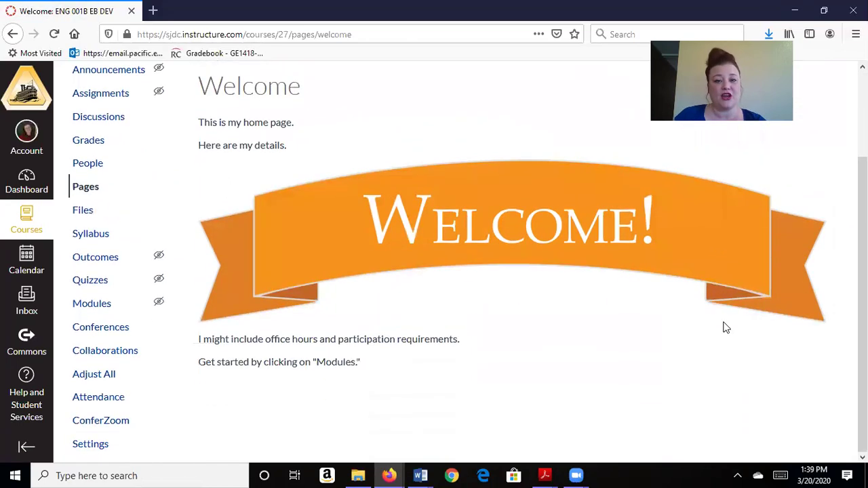
scroll(777, 374, up, 3)
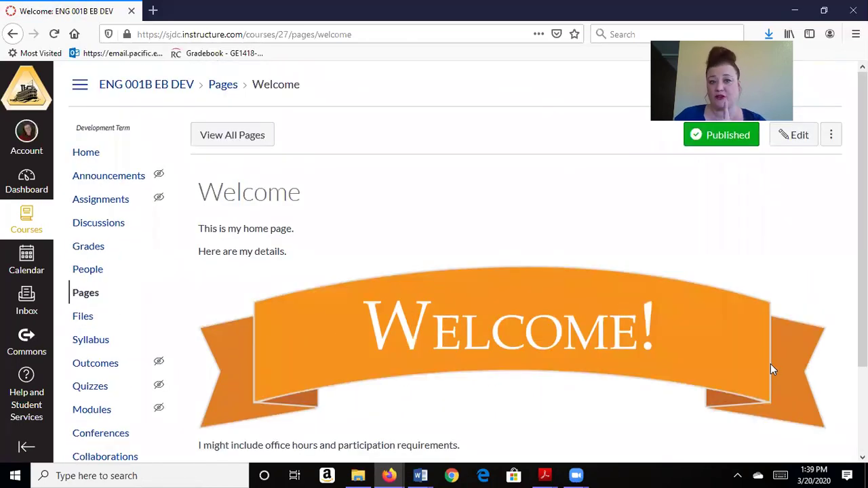
click(832, 138)
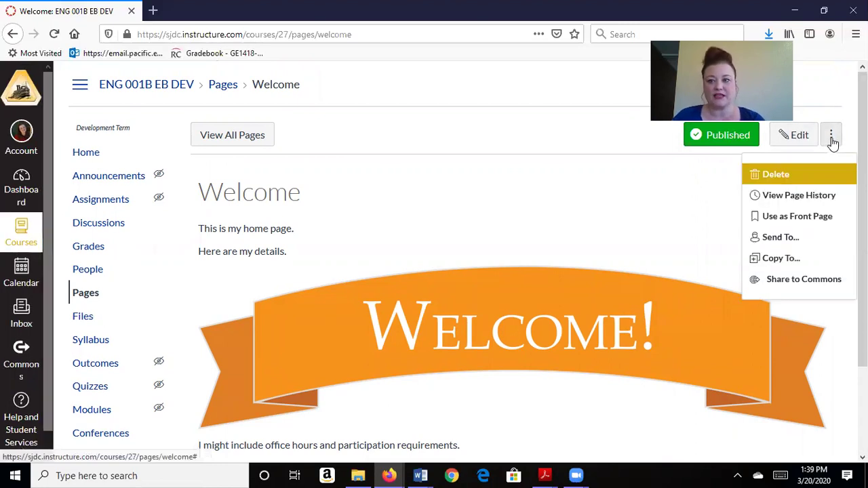
click(826, 219)
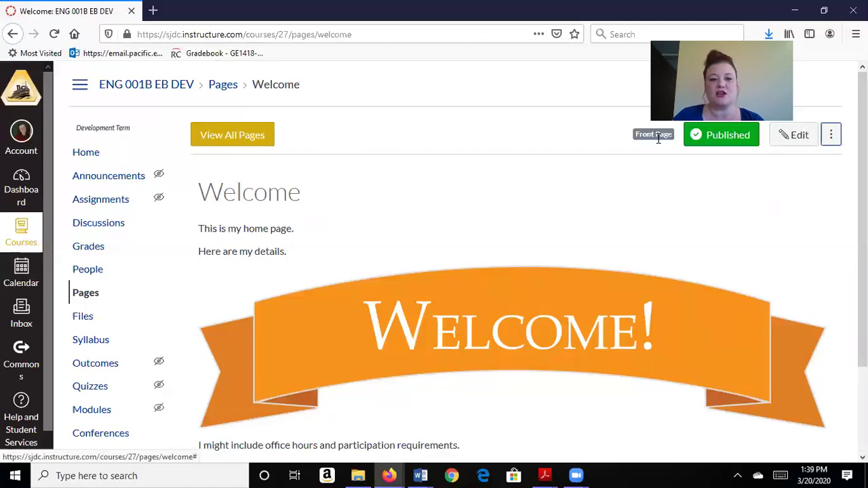
- Set the course home page to display the Pages Front Page and save the choice
click(87, 153)
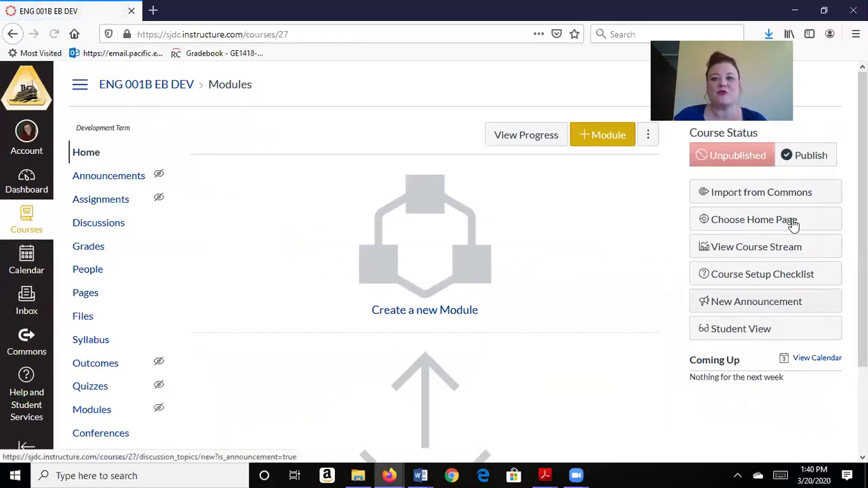
click(783, 224)
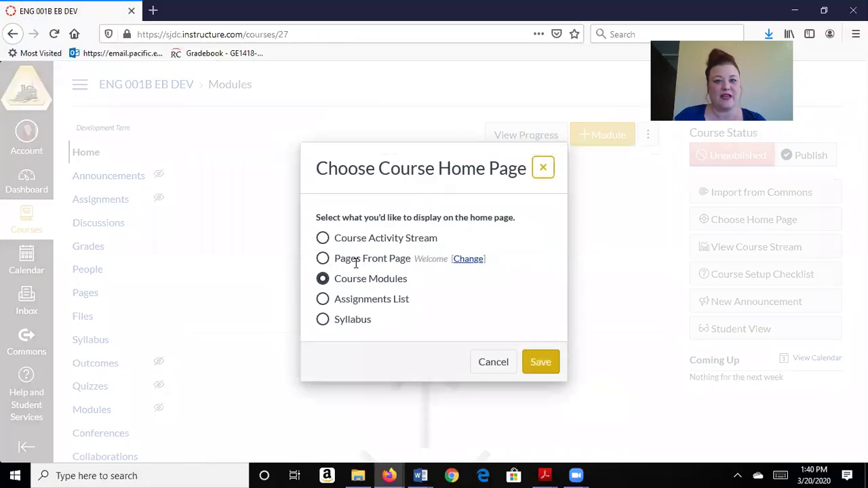
click(323, 259)
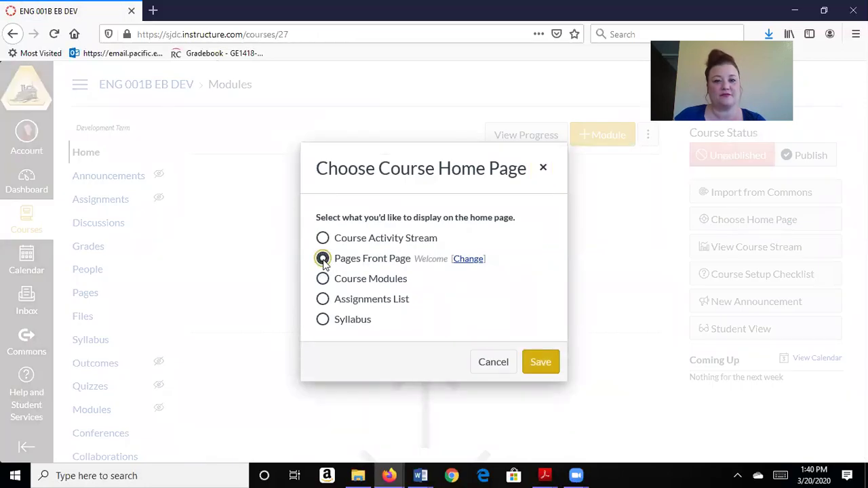
click(536, 362)
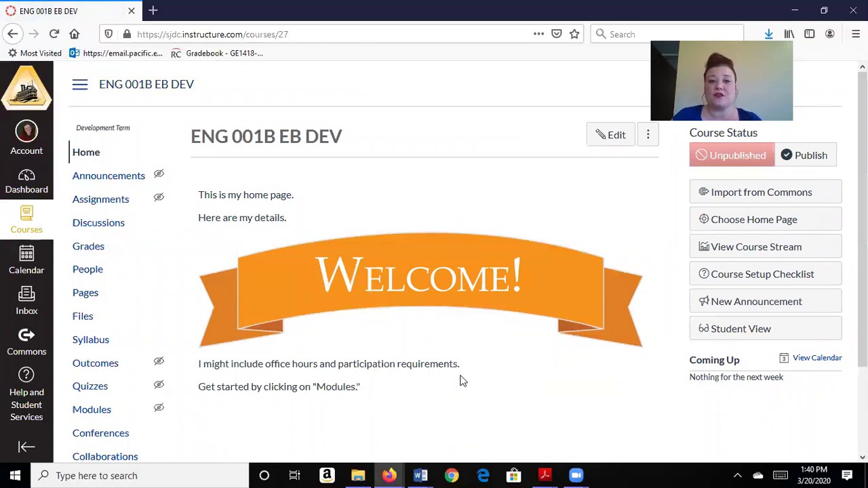
- Reopen the ENG 001B EB DEV course from the dashboard and preview its home page in Student View
click(39, 183)
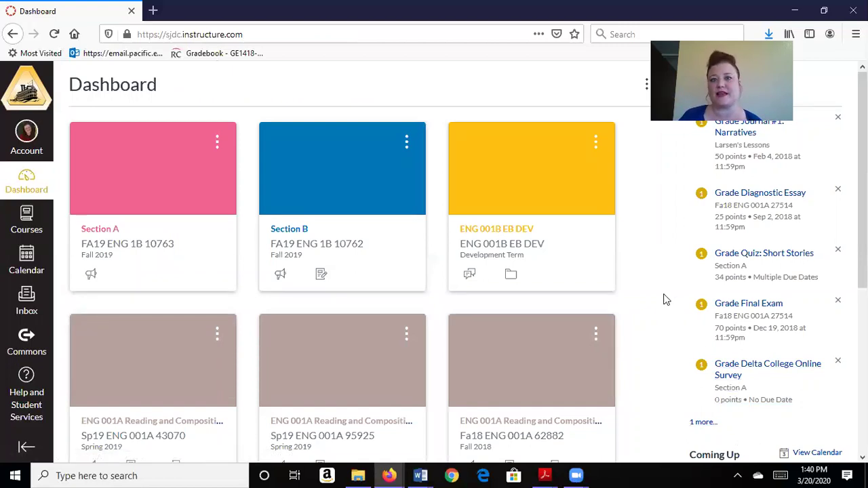
click(522, 231)
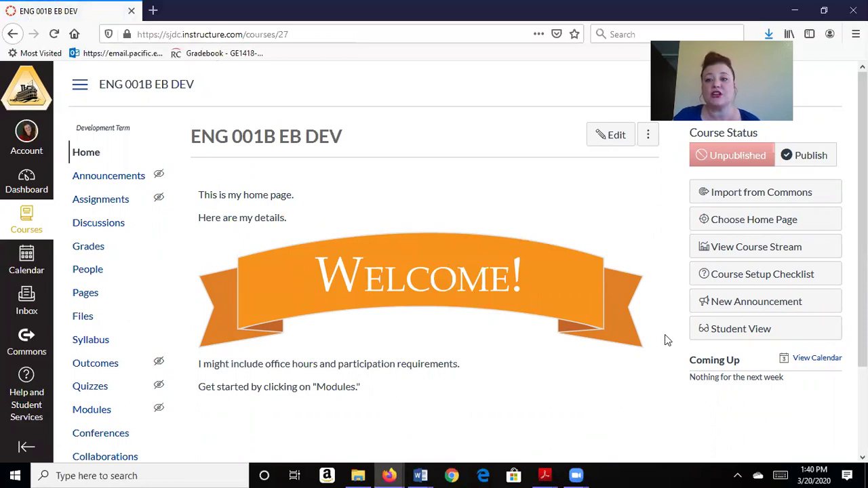
click(733, 336)
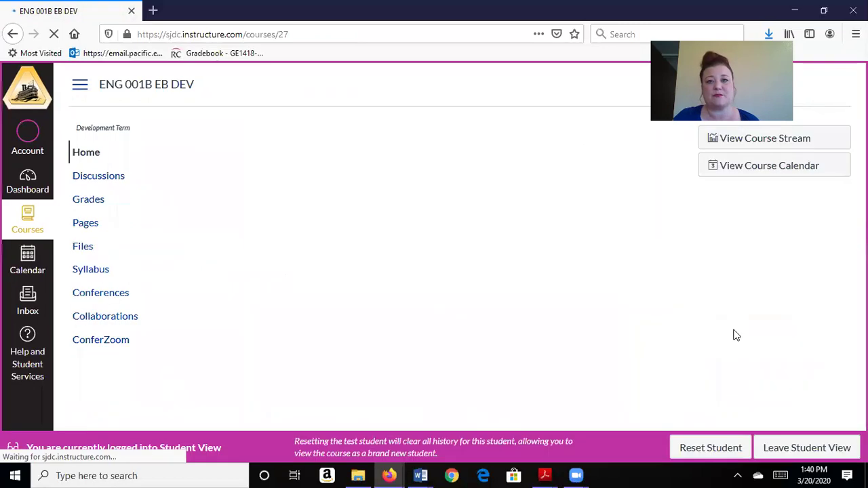